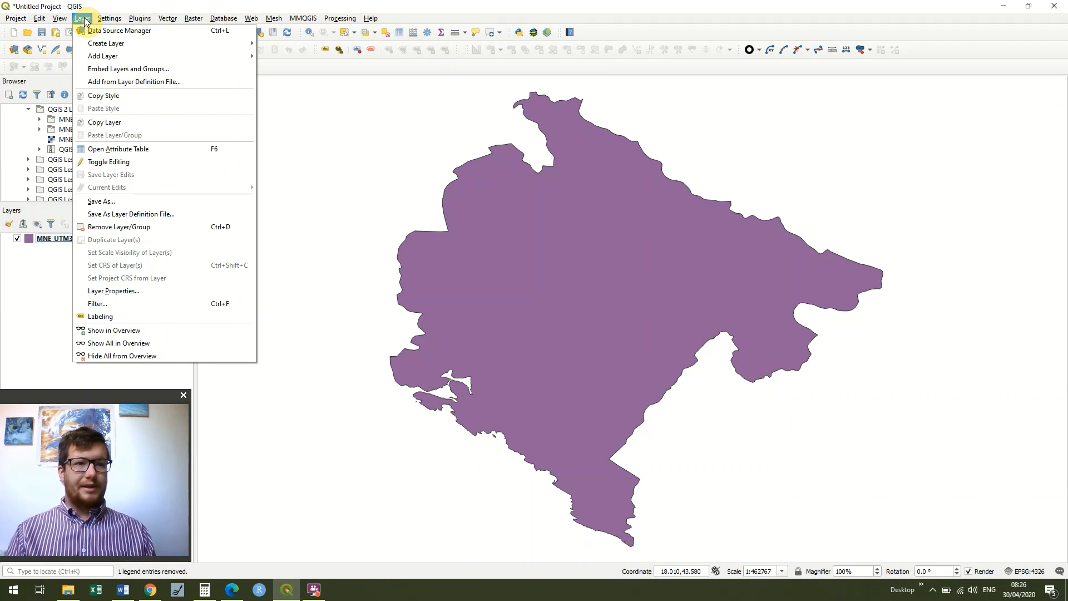
- Choose N41E019.hgt from the MNE_ELE folder inside QGIS 2 Lesson 9 as the source for a new raster layer
mouse_move(103, 57)
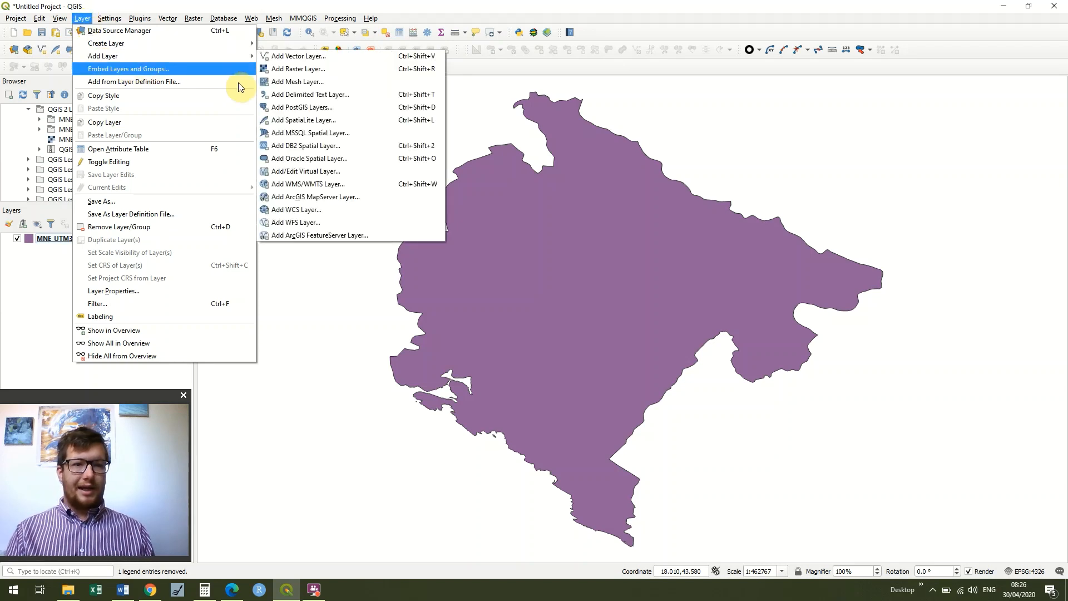
click(285, 70)
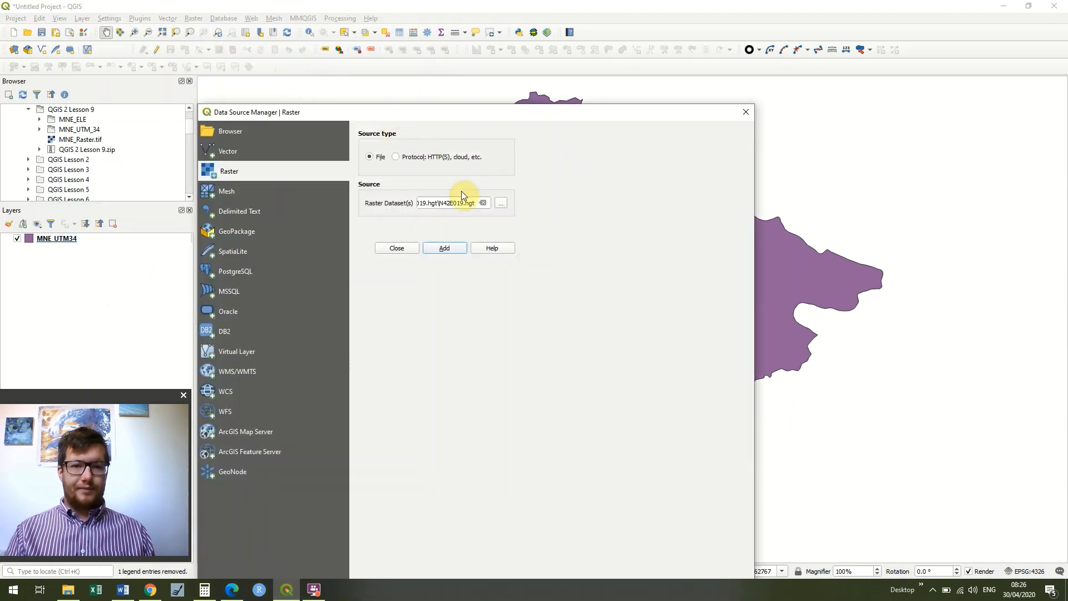
click(501, 204)
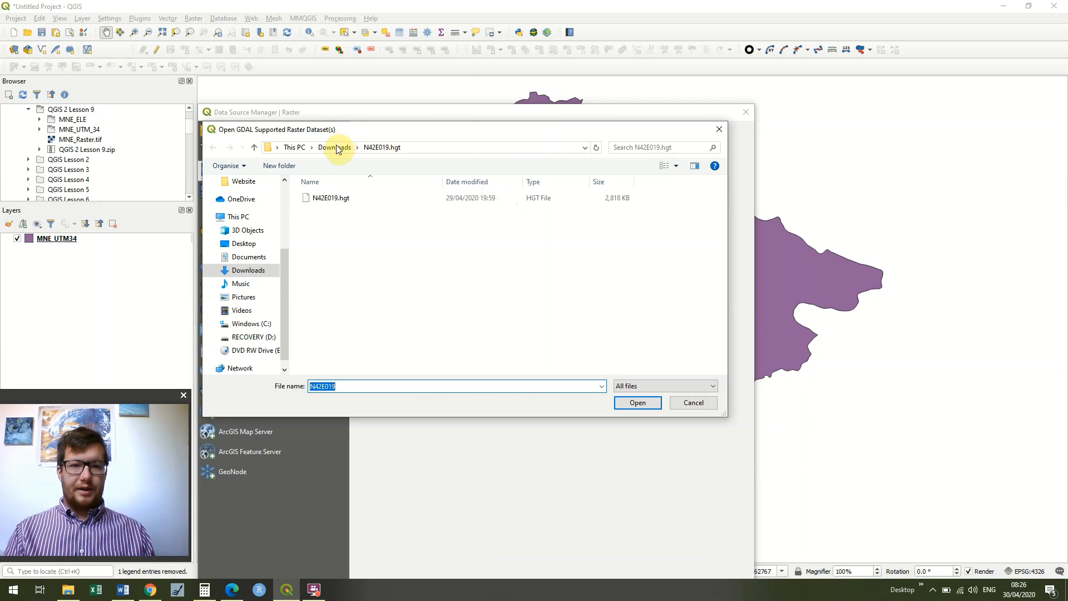
click(285, 189)
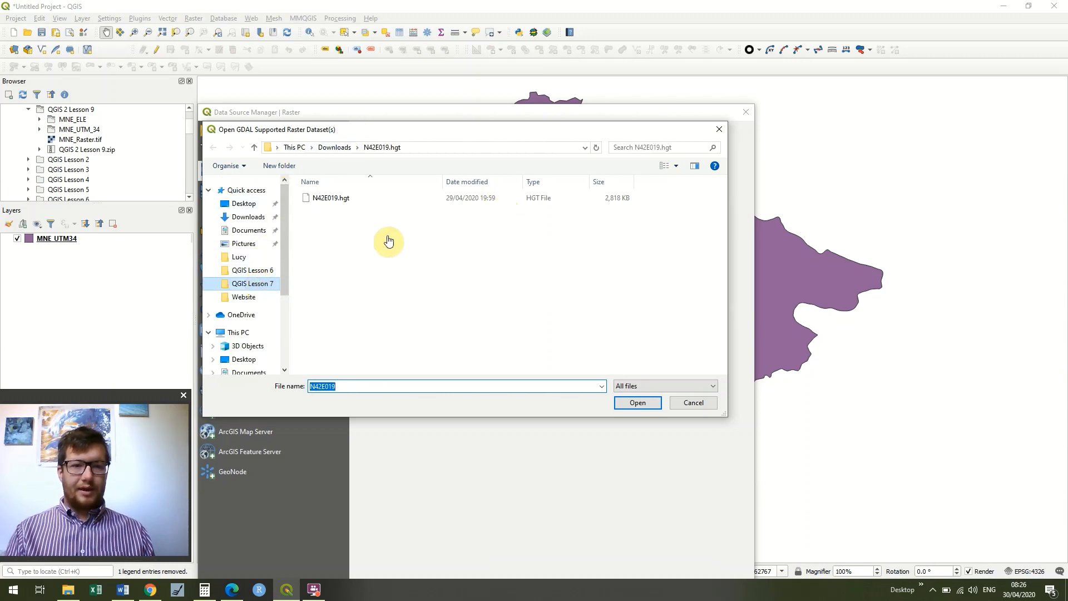
click(468, 149)
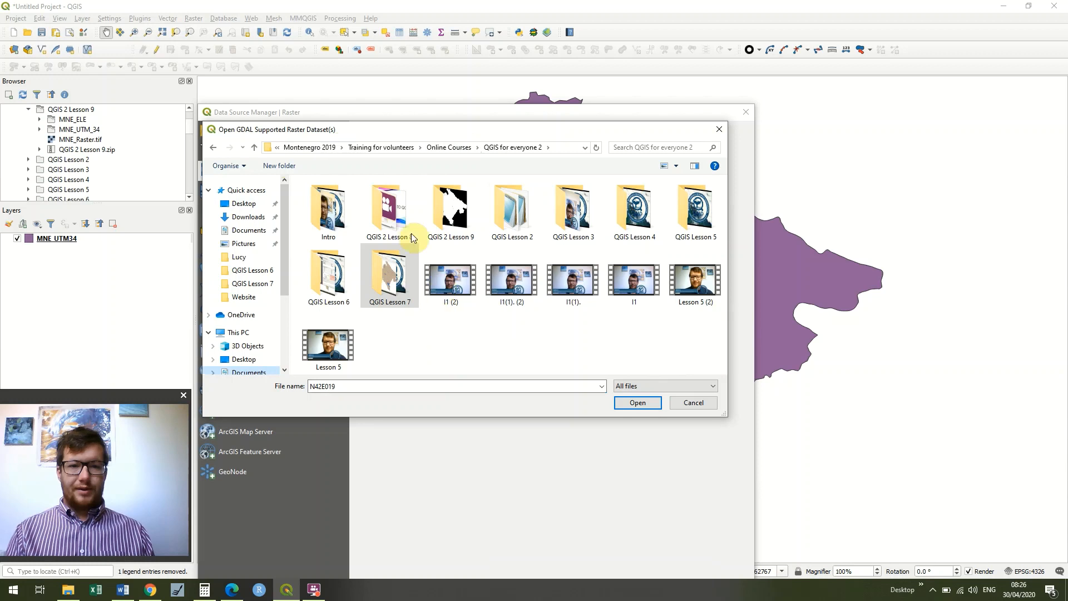
click(440, 220)
double_click(440, 220)
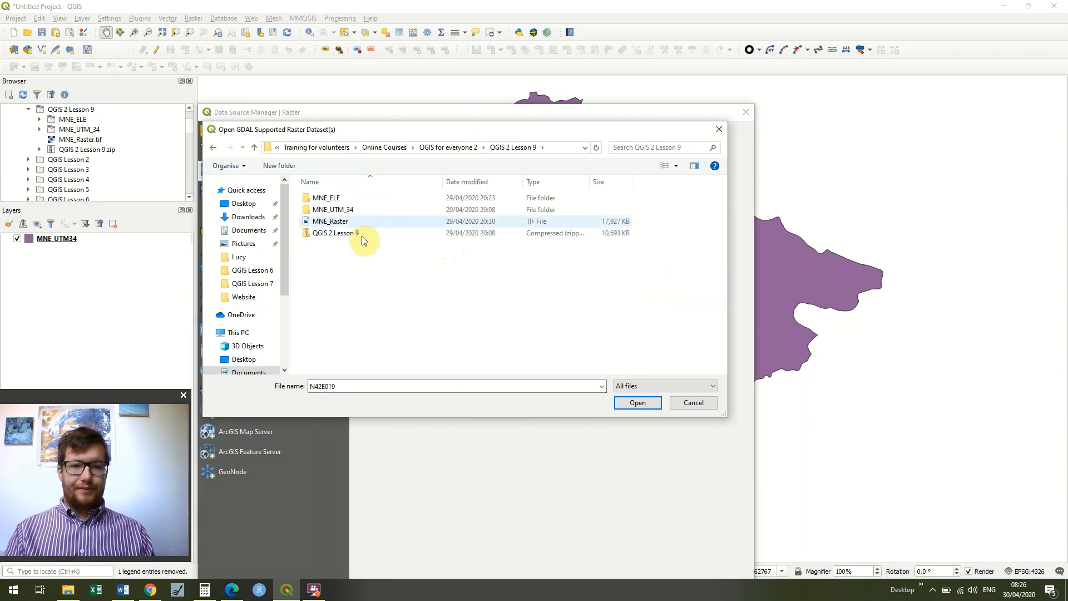
click(358, 199)
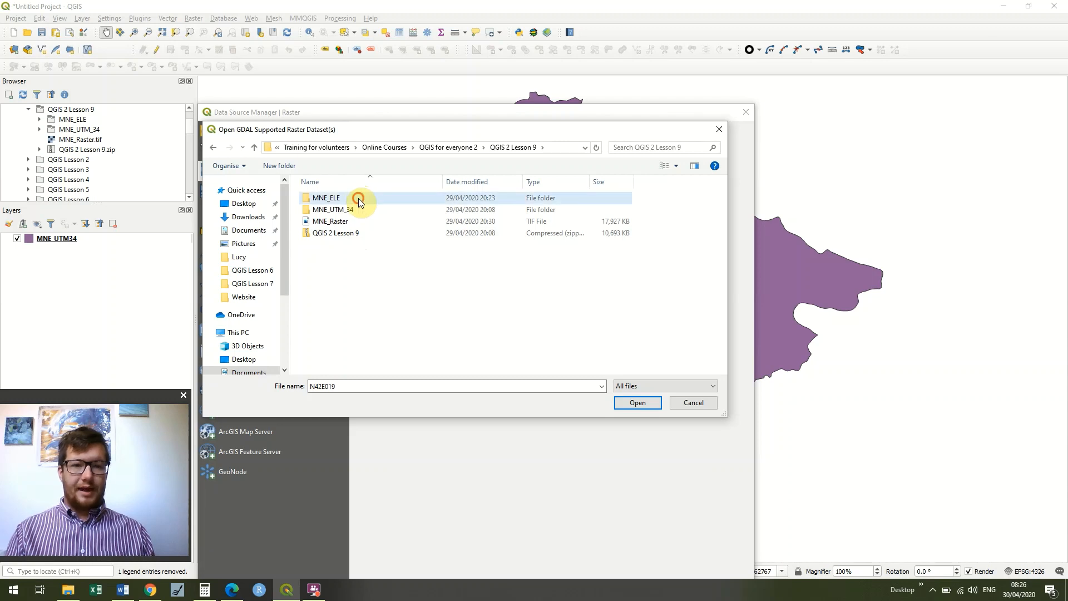
double_click(358, 199)
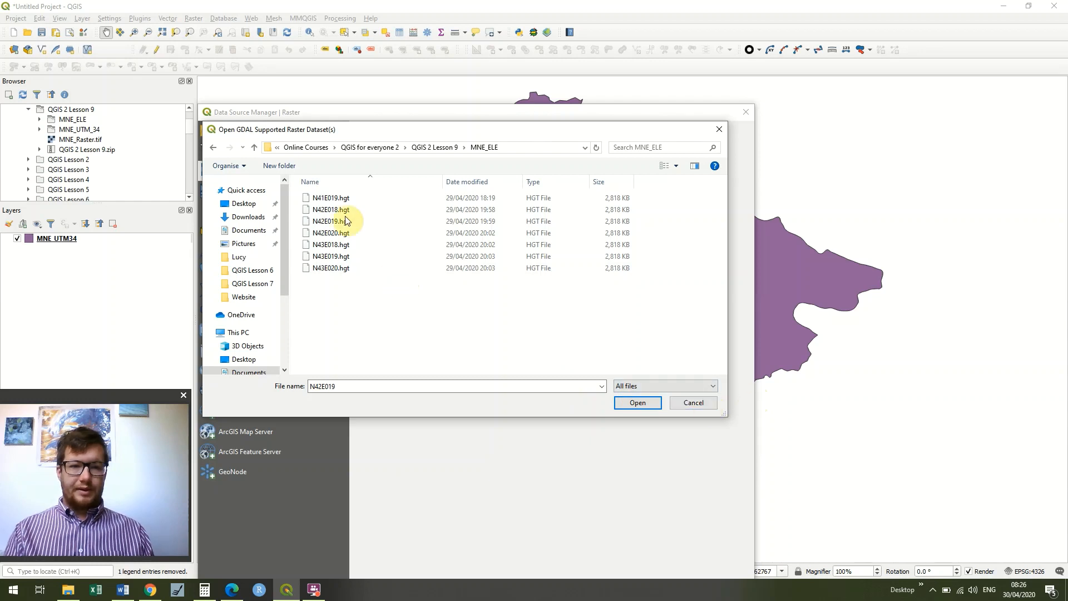
click(333, 199)
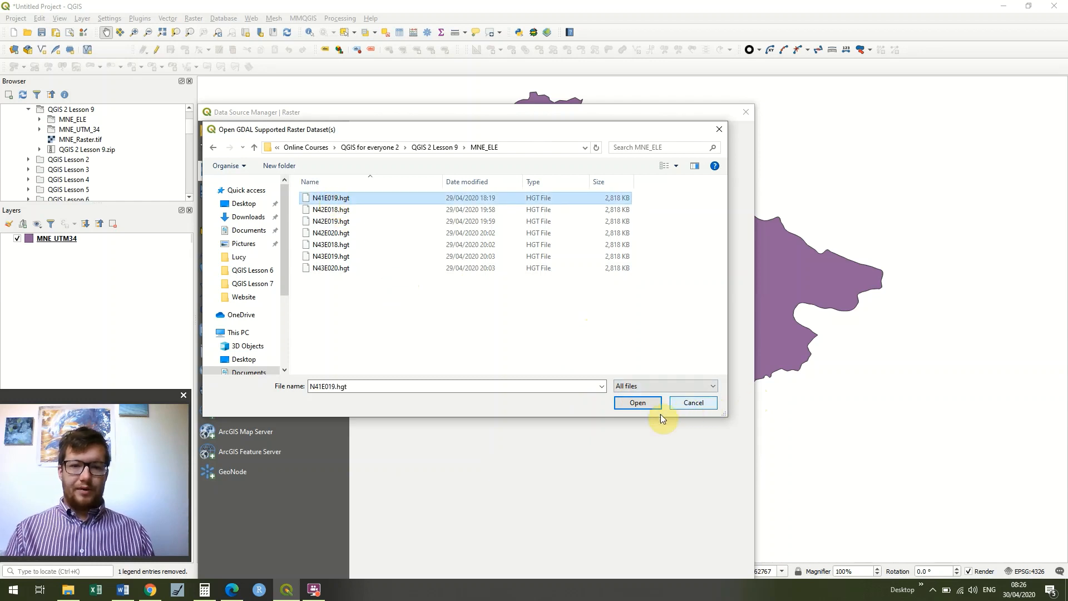
click(639, 402)
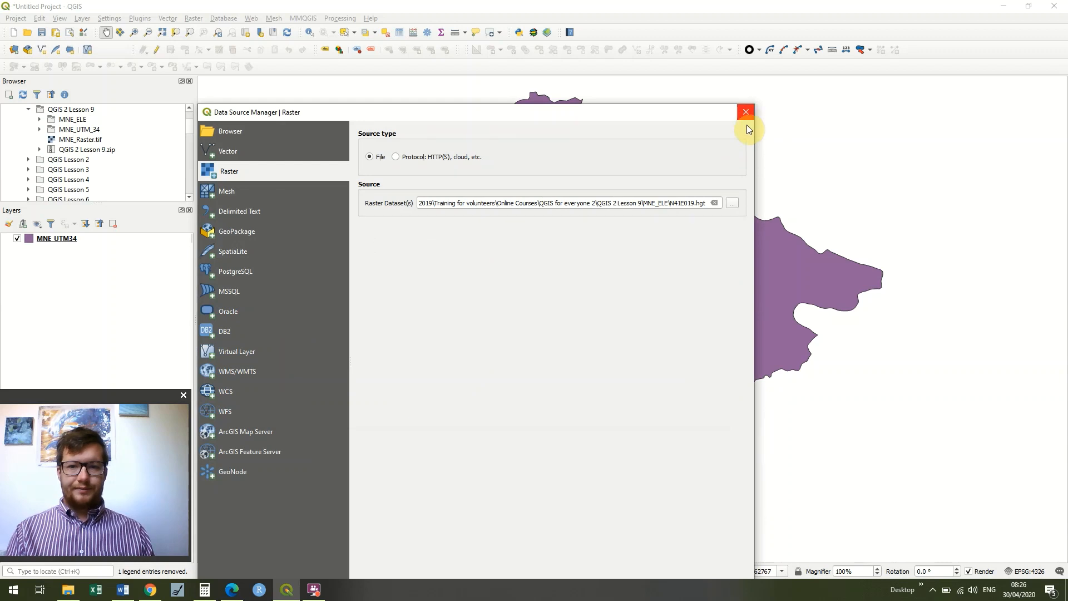
- Add the chosen N41E019 raster to the project and close the Data Source Manager
drag(664, 115, 671, 40)
drag(676, 111, 677, 16)
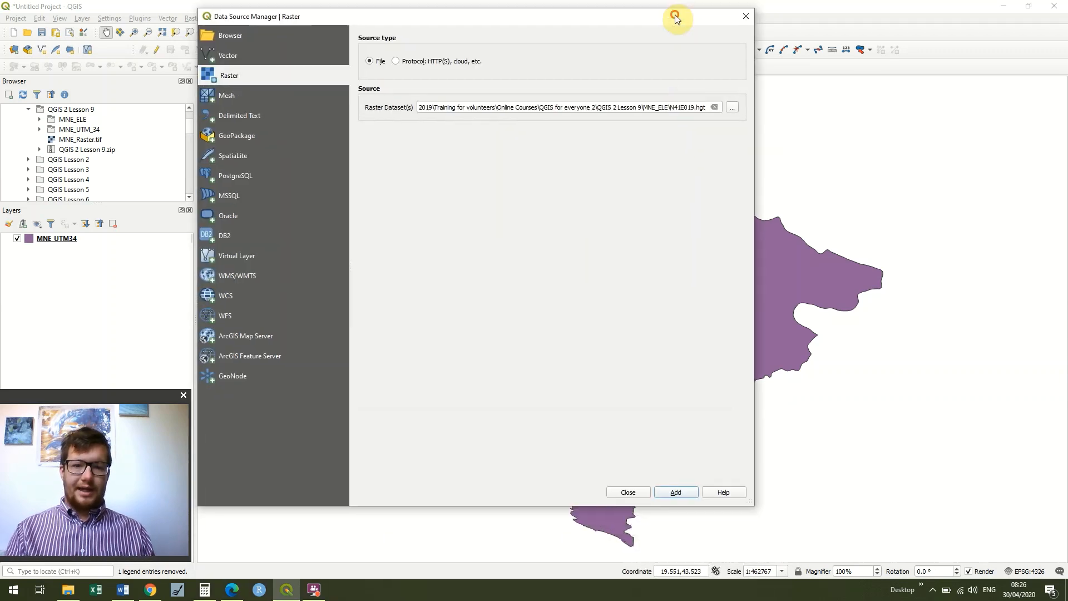
click(678, 491)
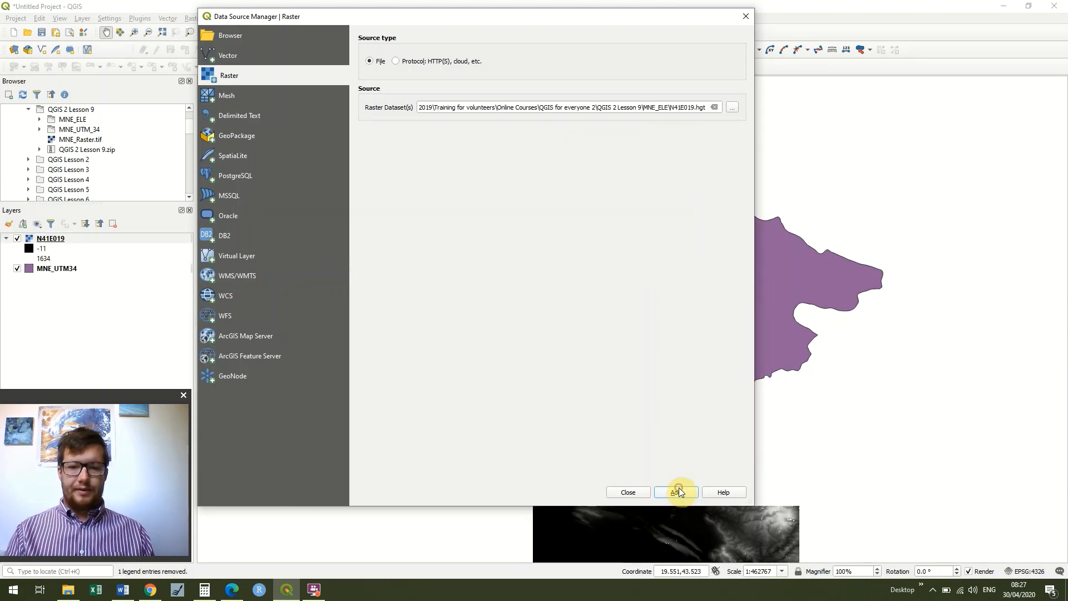
click(749, 16)
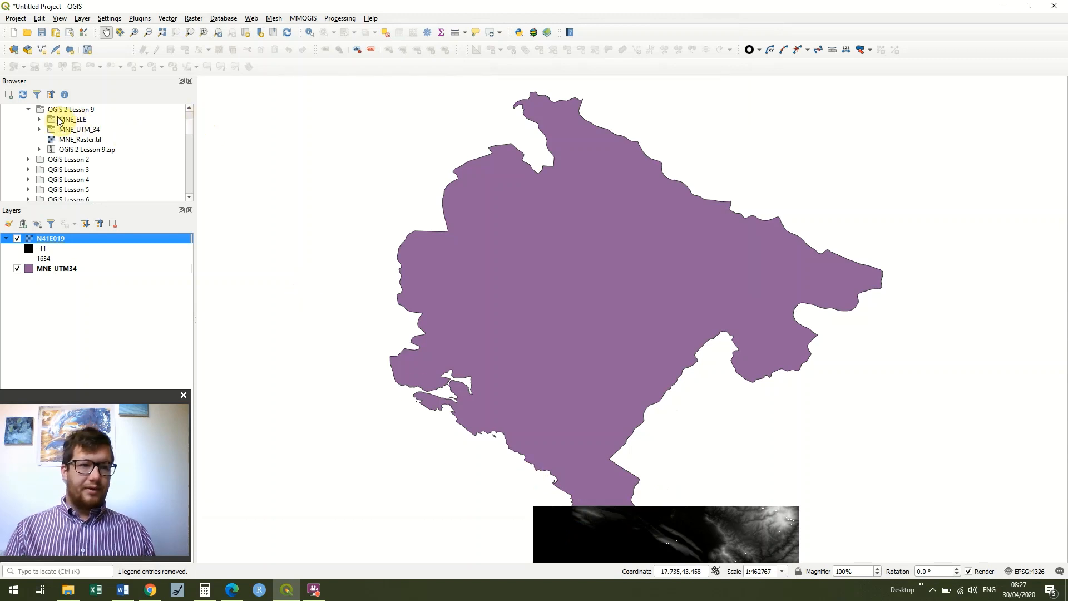
- Add the six remaining MNE_ELE elevation tiles, N42E018.hgt through N43E020.hgt, to the map together from the project's file browser
click(190, 121)
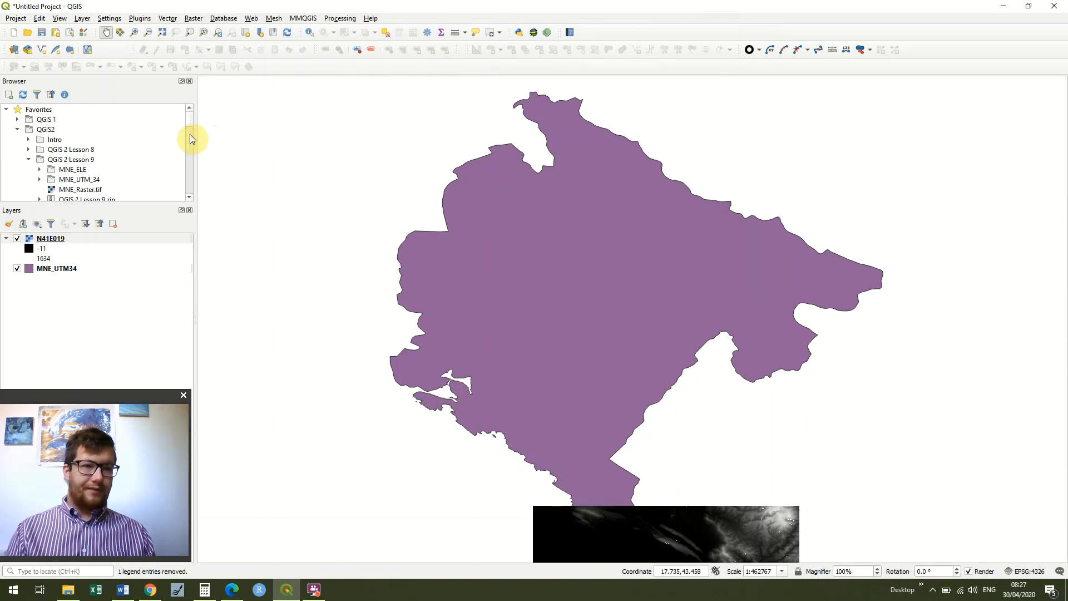
right_click(192, 121)
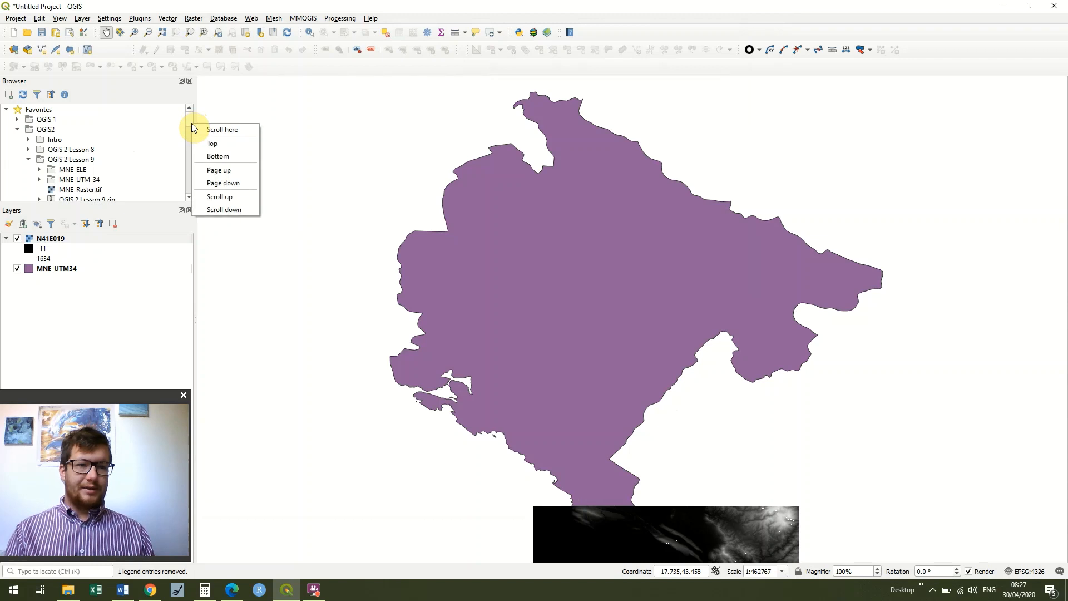
drag(189, 118, 186, 126)
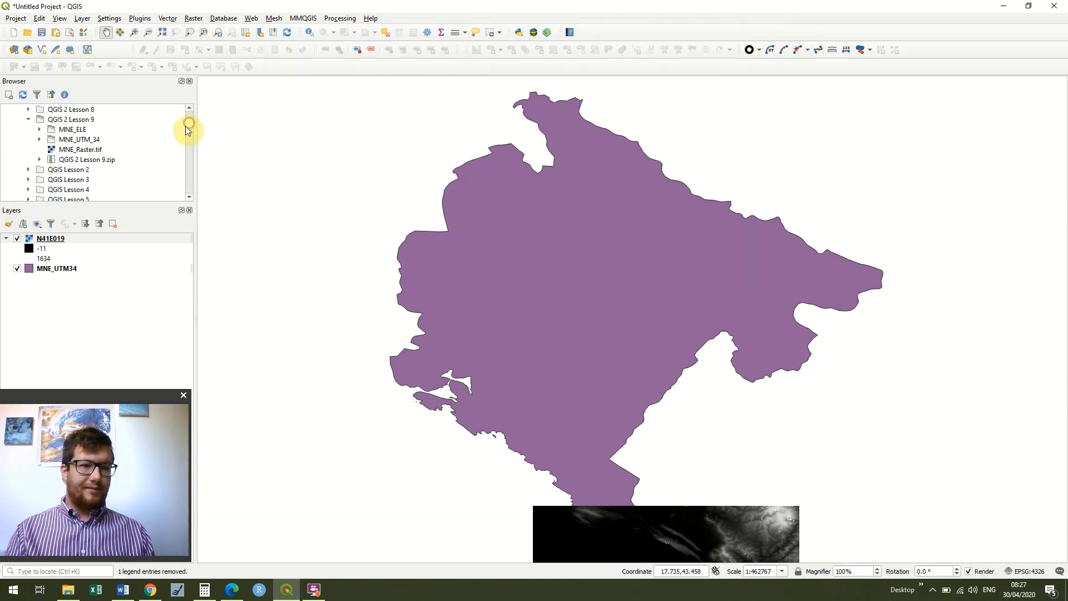
click(39, 129)
click(61, 140)
click(86, 149)
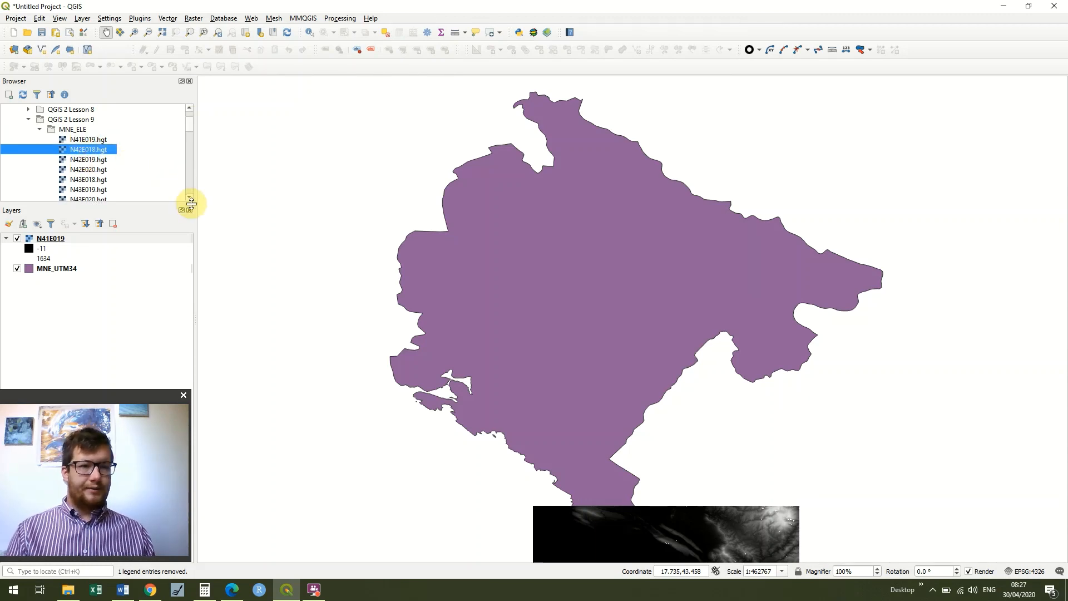
click(189, 197)
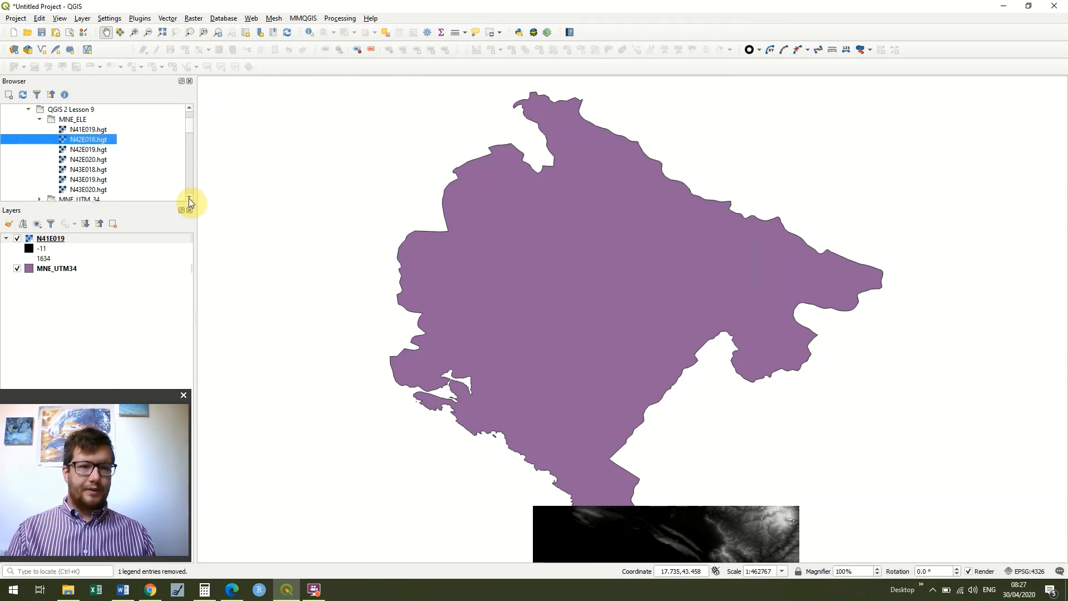
shift+click(103, 192)
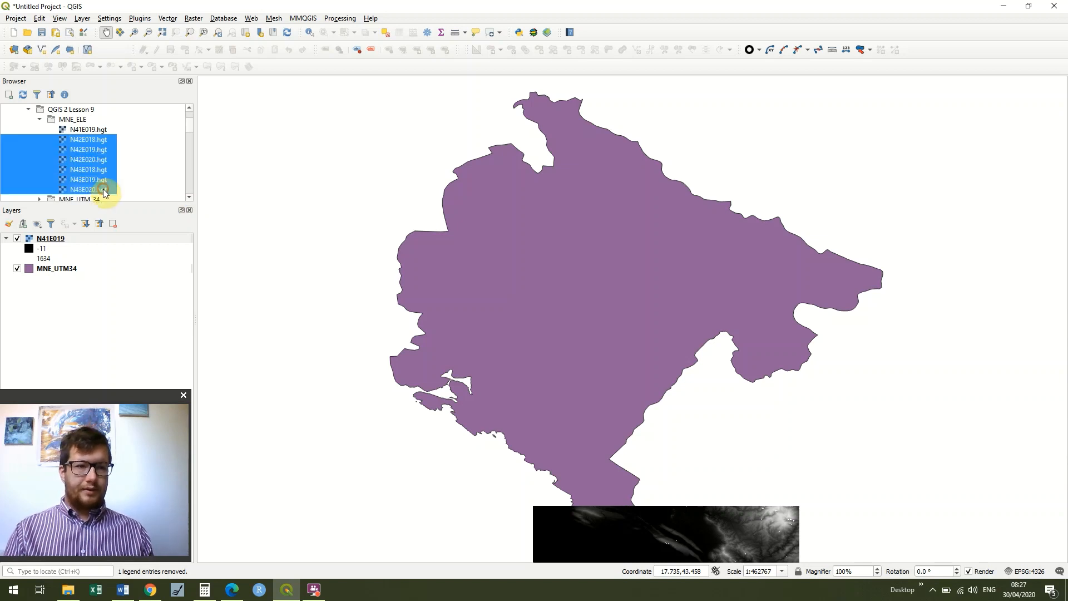
drag(105, 137, 327, 132)
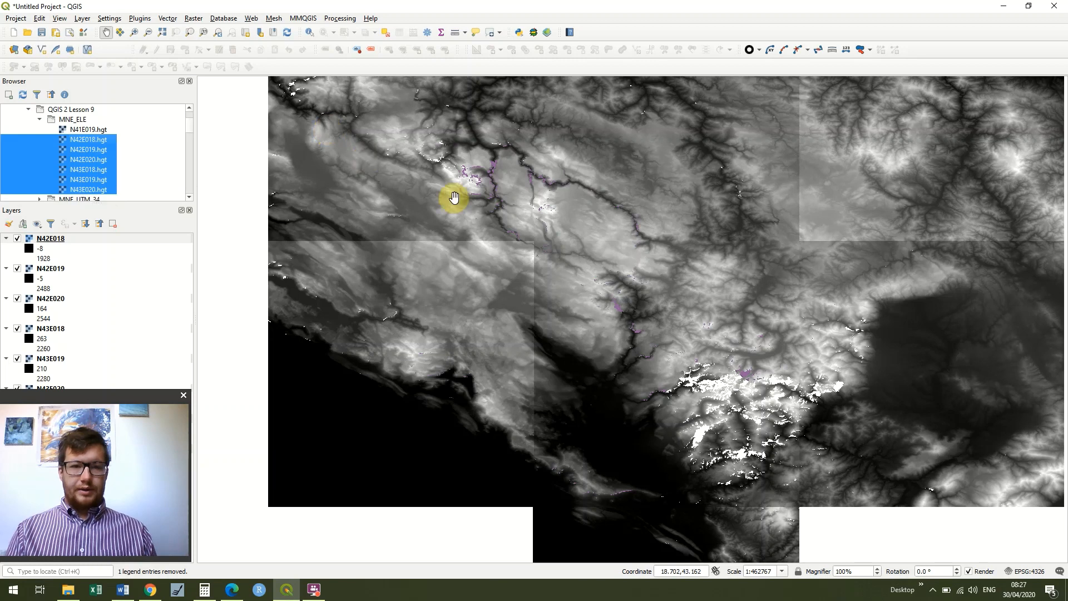
- Examine the symbology settings of the N42E018 raster, including its minimum and maximum values, without changing them
drag(236, 178, 208, 147)
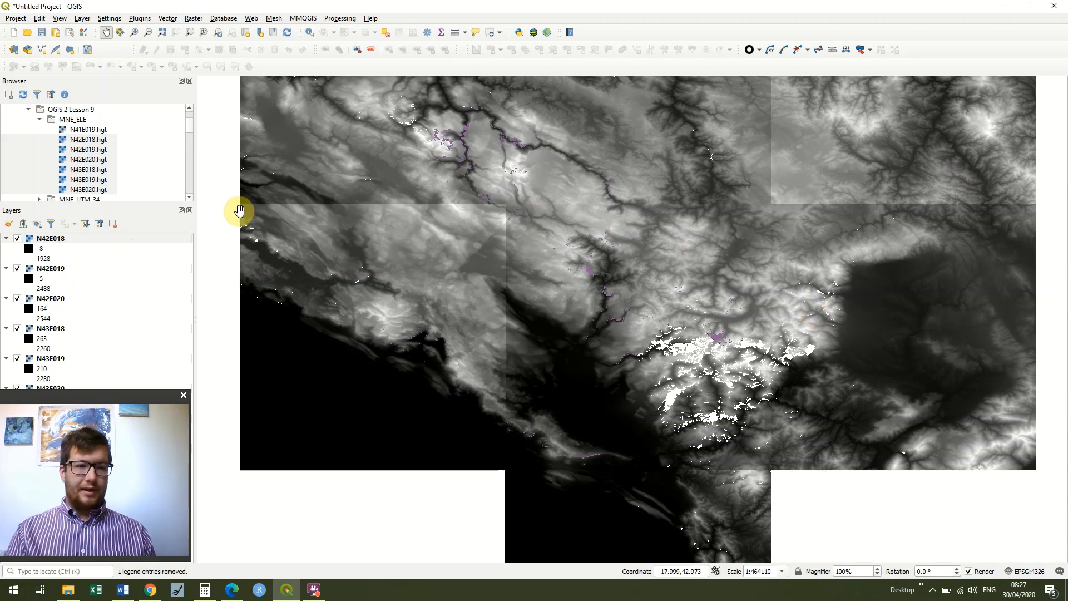
click(30, 249)
double_click(31, 249)
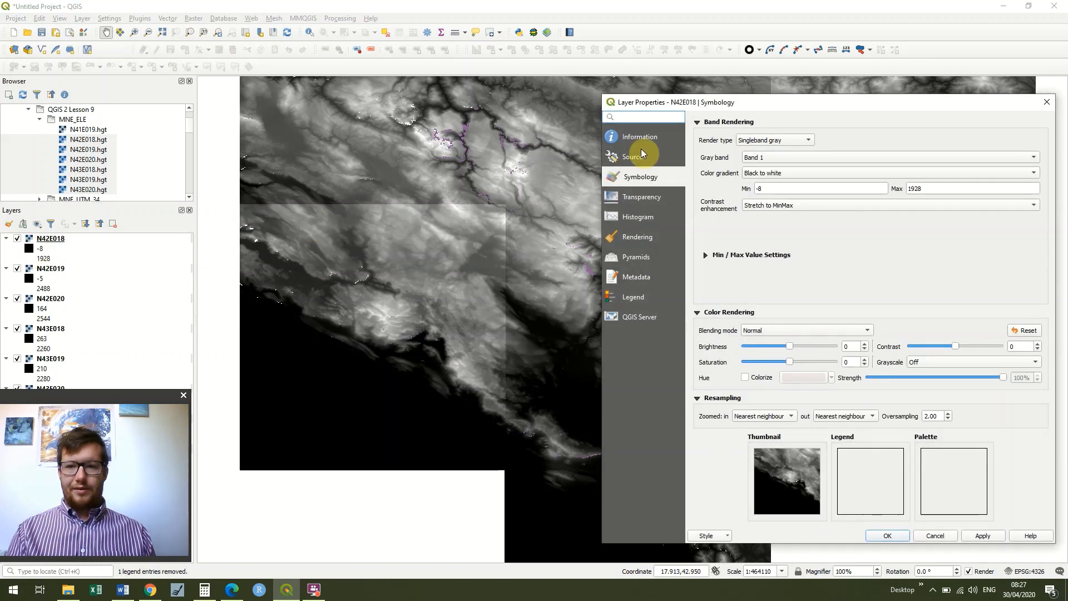
drag(867, 106, 643, 70)
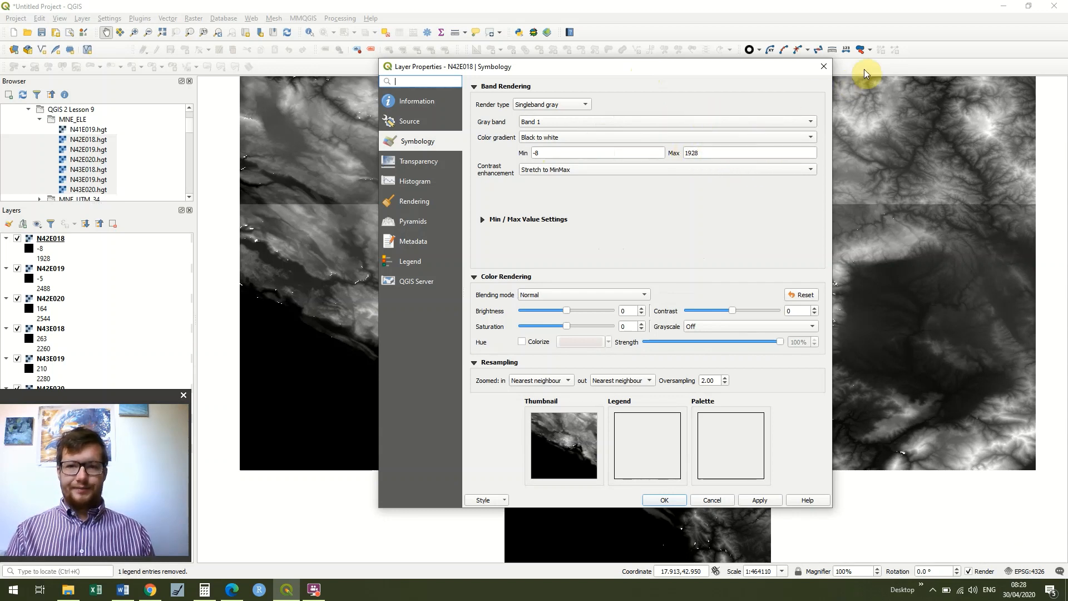
click(827, 66)
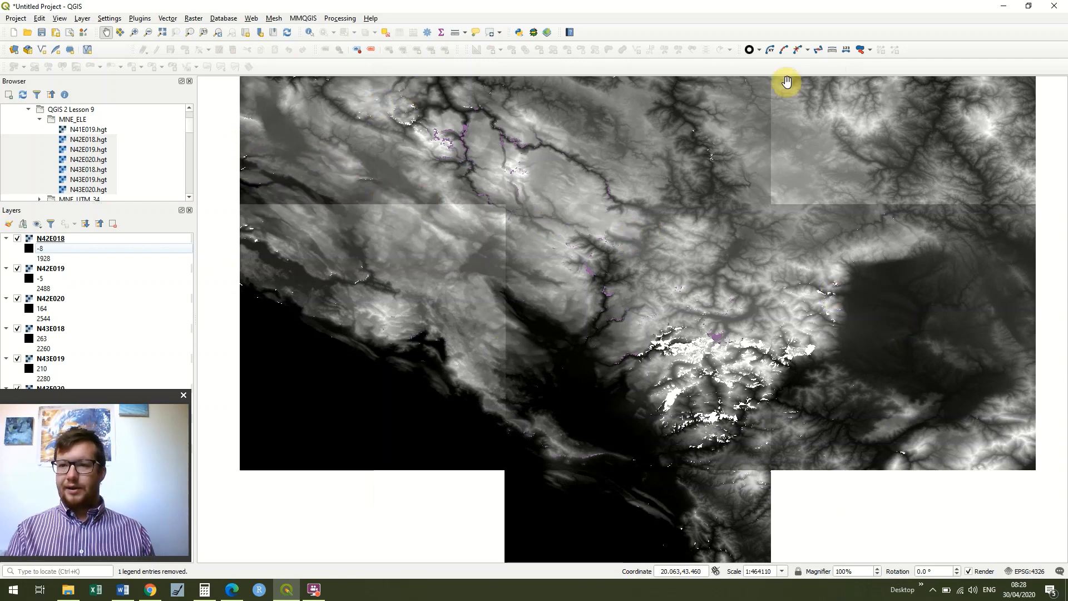
- Return from the SRTM download index in the web browser to the elevation map in QGIS
drag(1063, 168, 1038, 191)
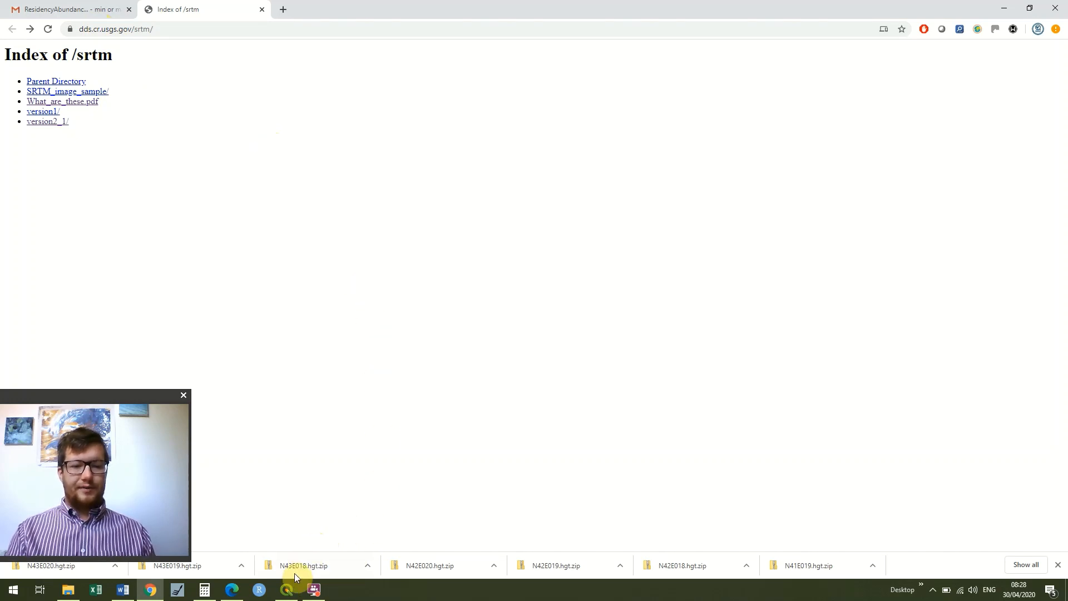
click(287, 589)
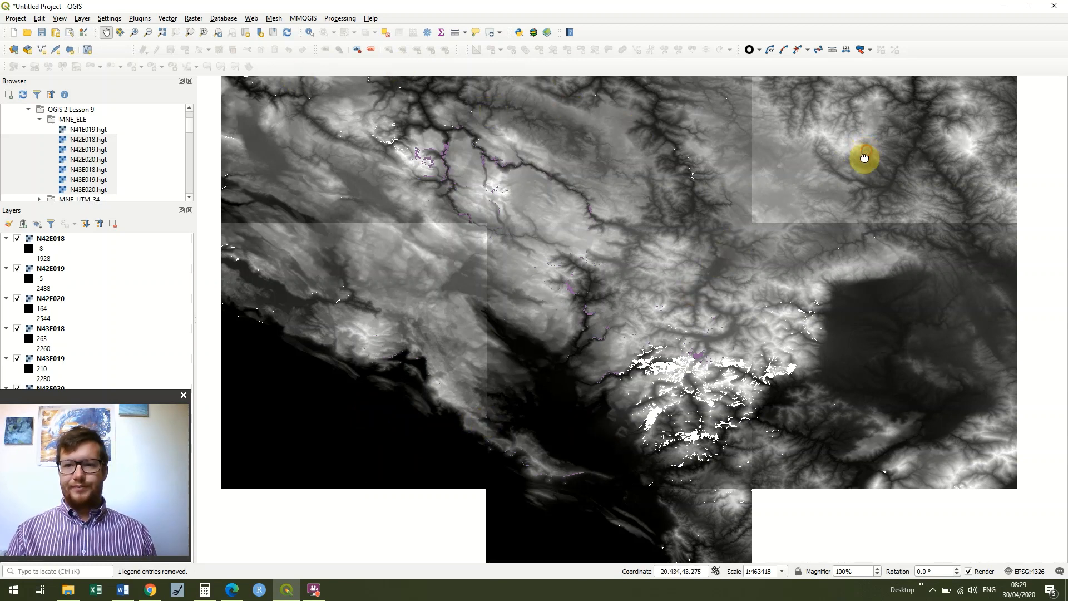
mouse_move(864, 158)
mouse_down()
mouse_move(855, 200)
mouse_move(849, 148)
mouse_up()
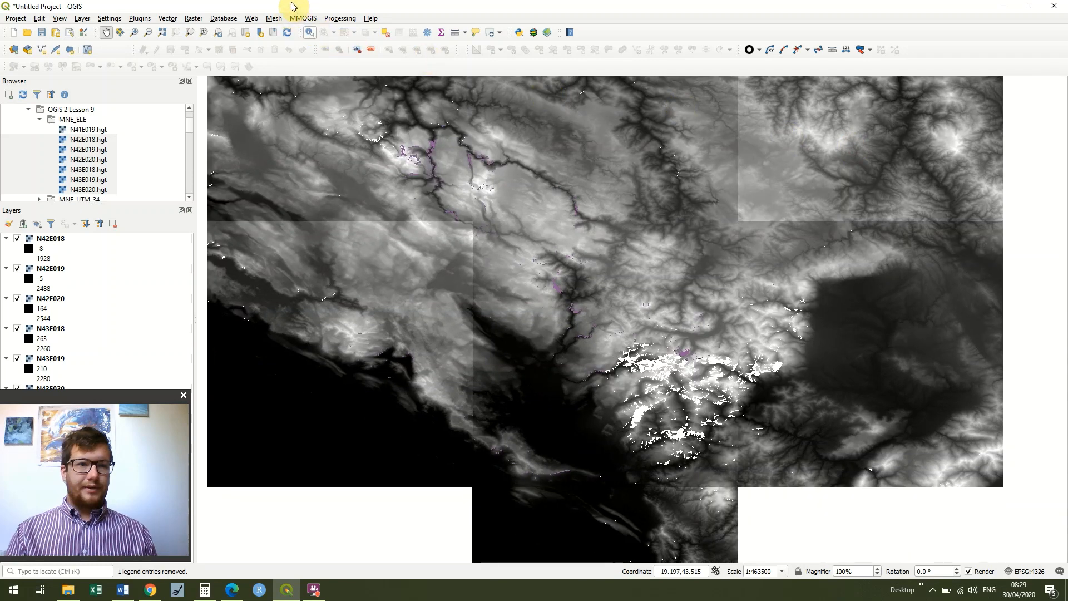
- Merge all seven elevation rasters, N41E019 through N43E020, into one temporary raster with Float32 output and the other options at their defaults
click(192, 19)
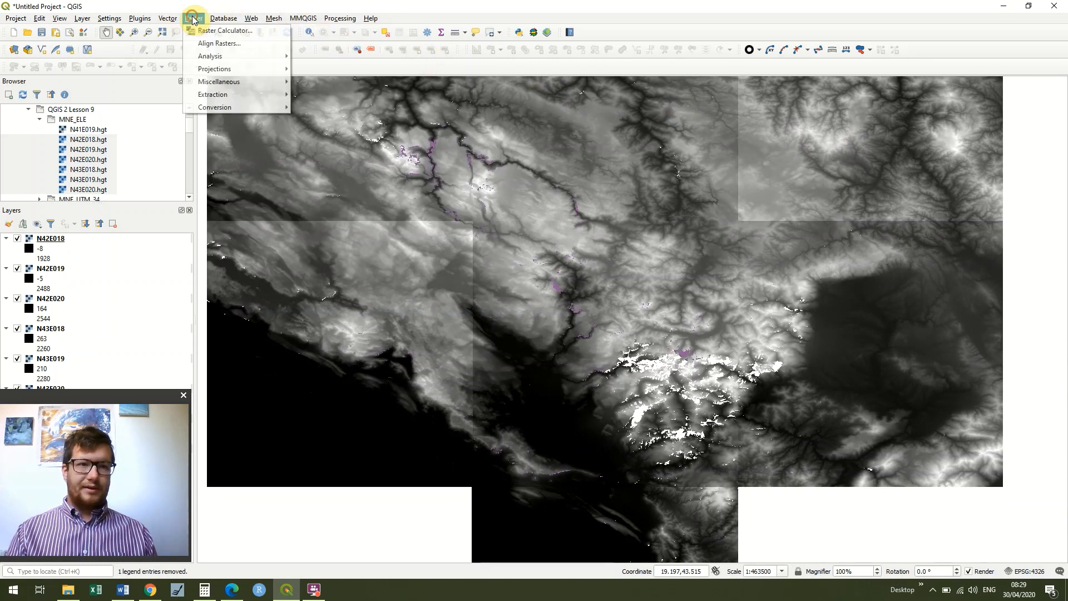
mouse_move(279, 82)
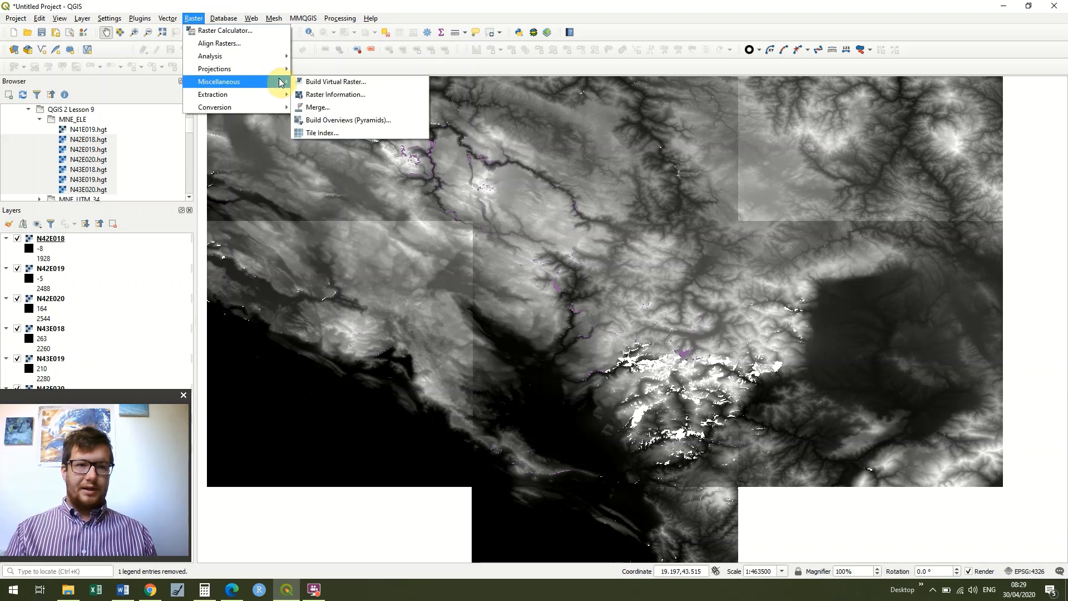
click(340, 110)
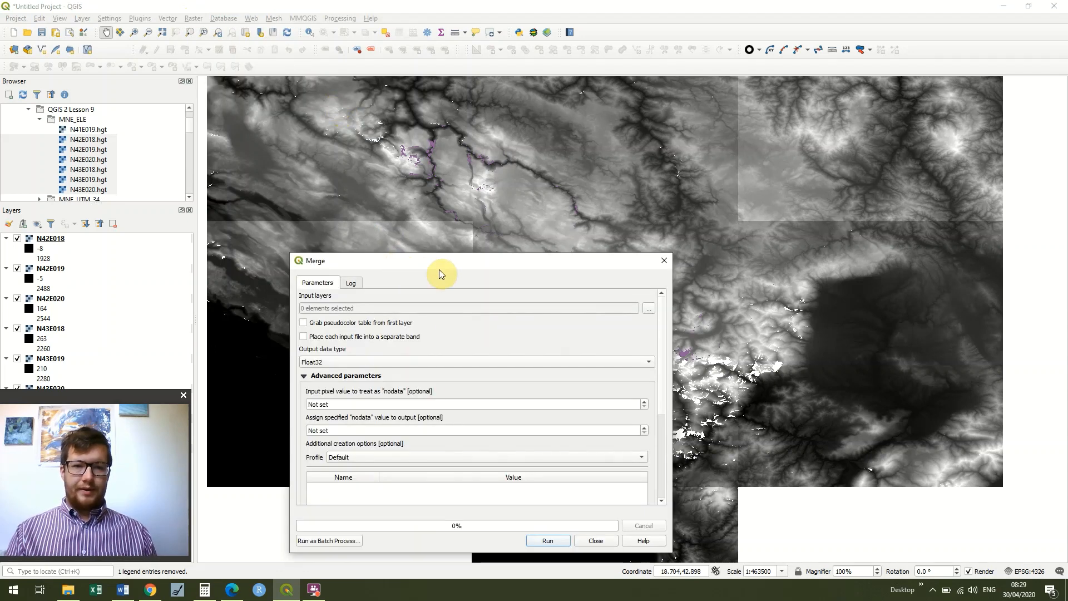
mouse_move(439, 269)
mouse_down()
mouse_move(442, 185)
mouse_move(494, 157)
mouse_up()
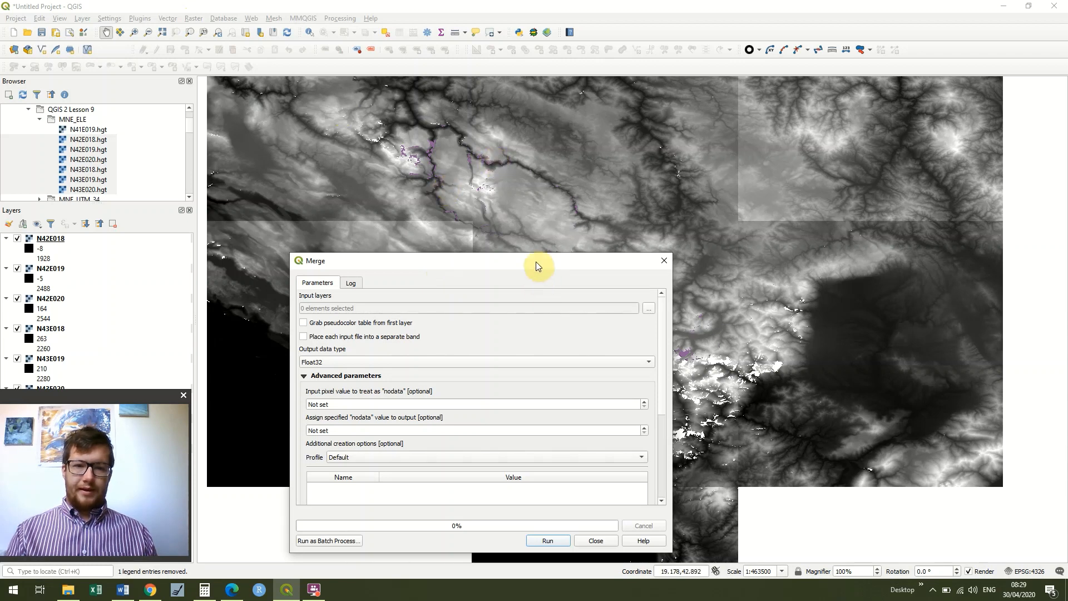
drag(536, 265, 591, 60)
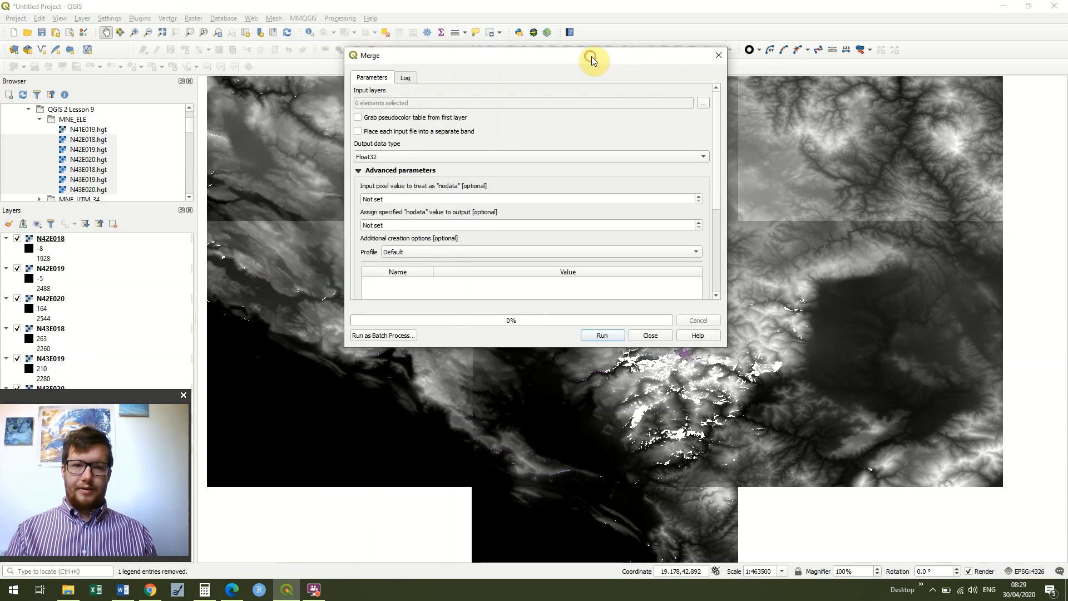
click(705, 104)
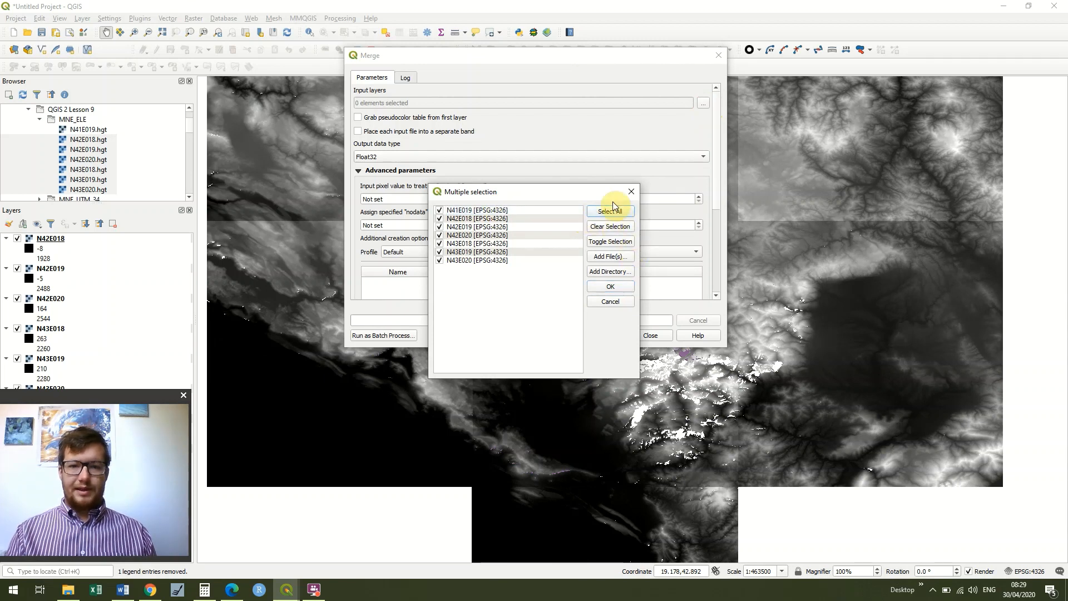
click(610, 286)
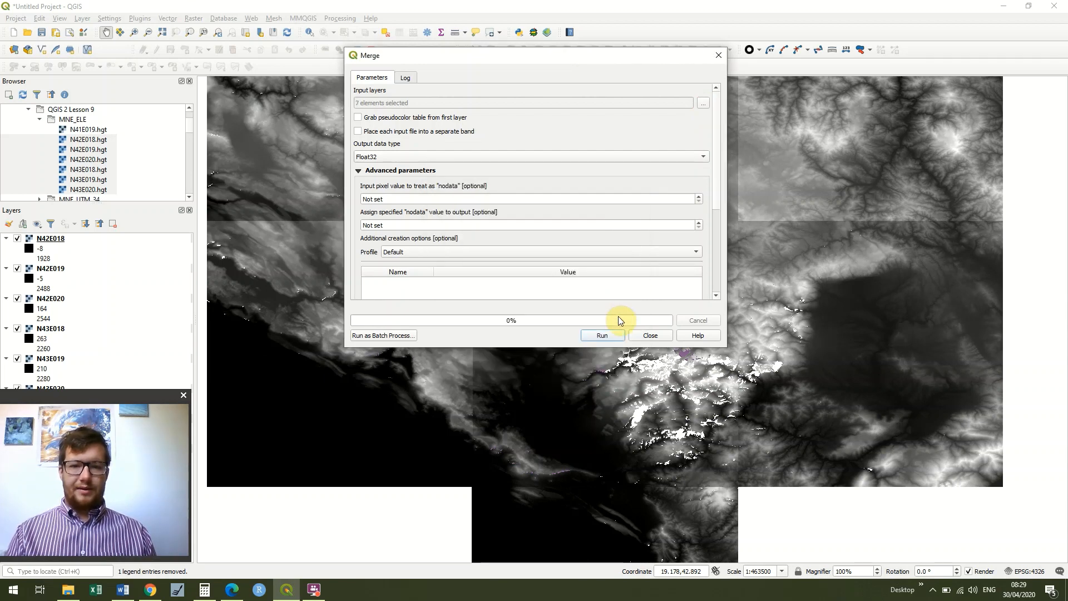
click(602, 334)
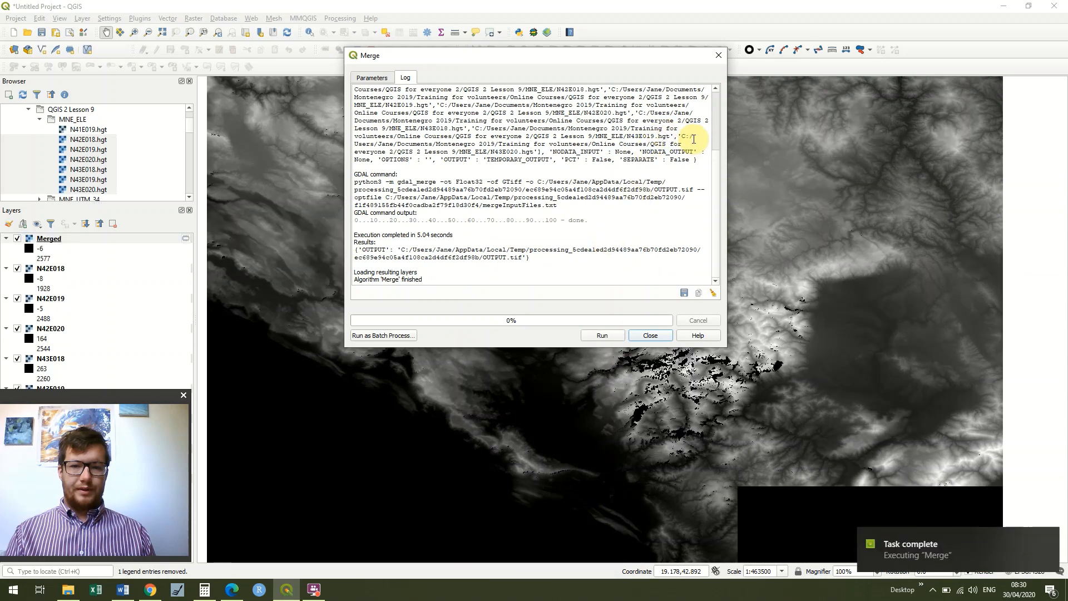
- Close the Merge tool and inspect the merged elevation raster across its extent, including the southeastern corner where no tile was loaded
click(717, 57)
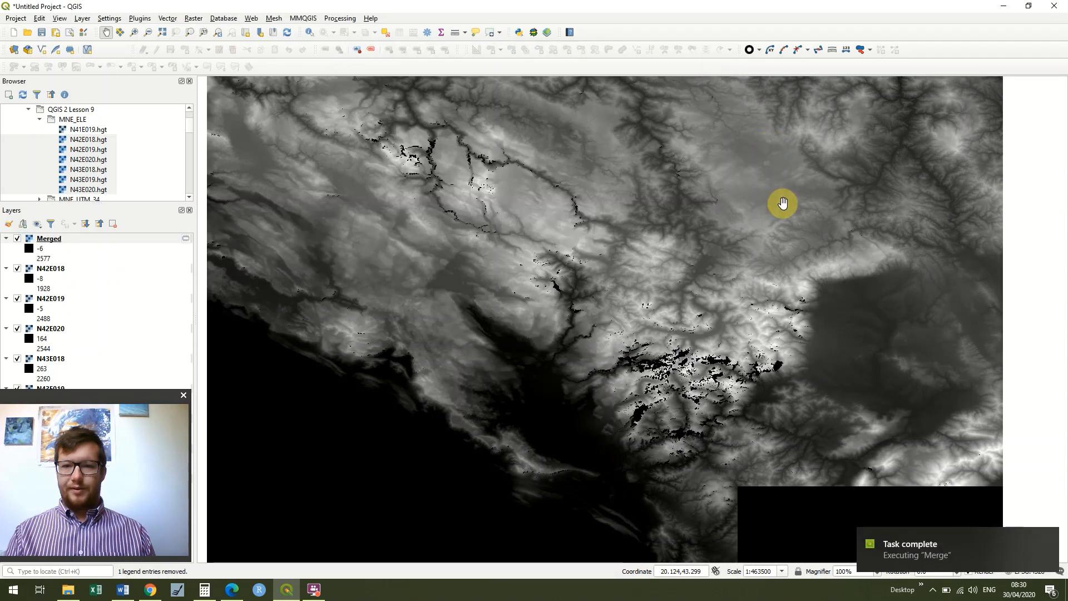
drag(778, 262, 774, 229)
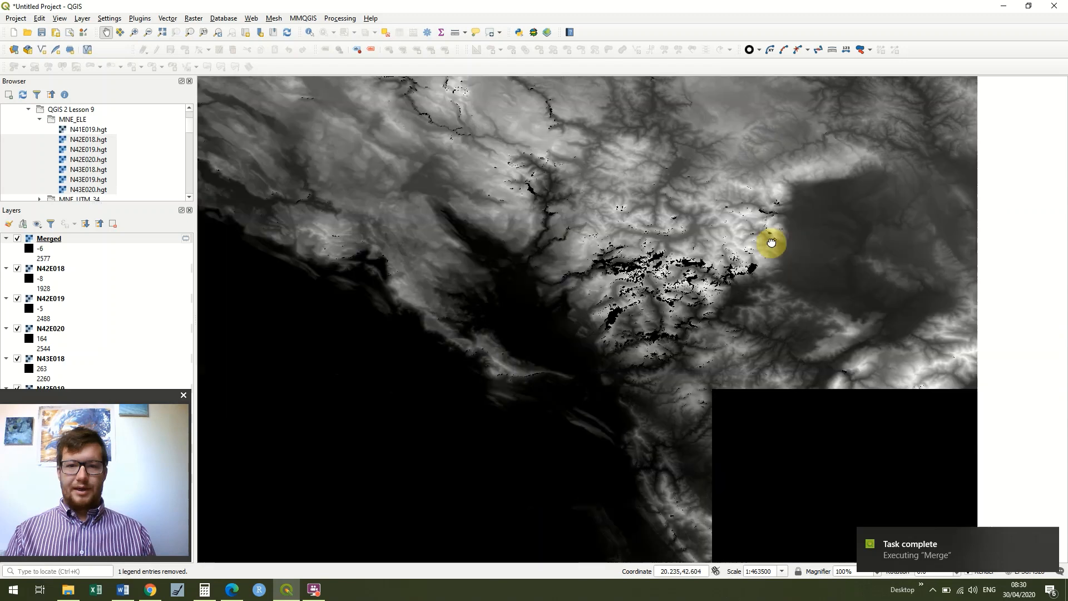
drag(732, 415, 749, 331)
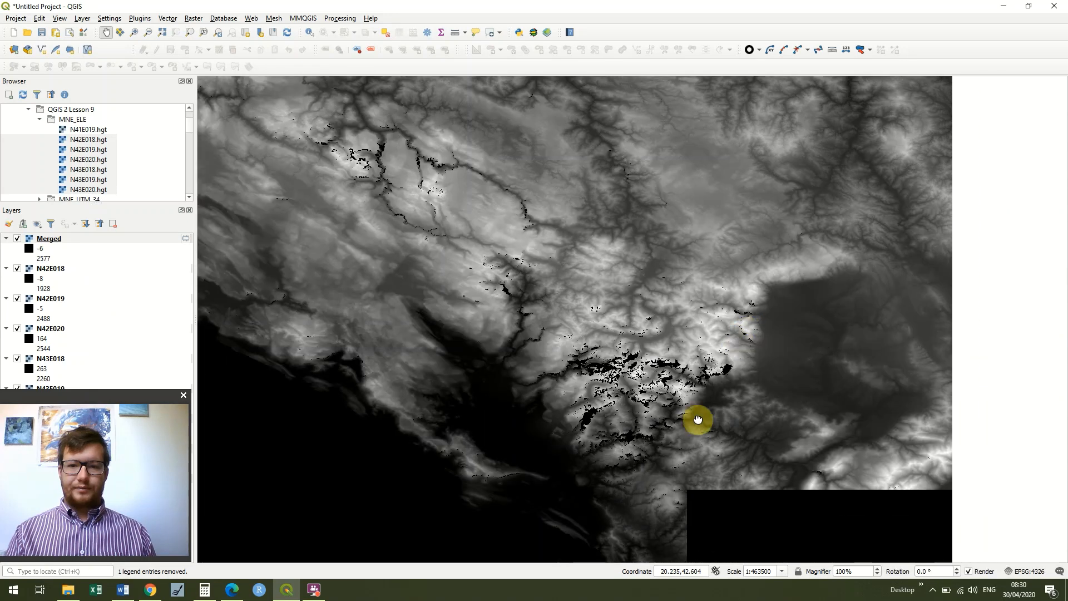
drag(758, 389, 717, 247)
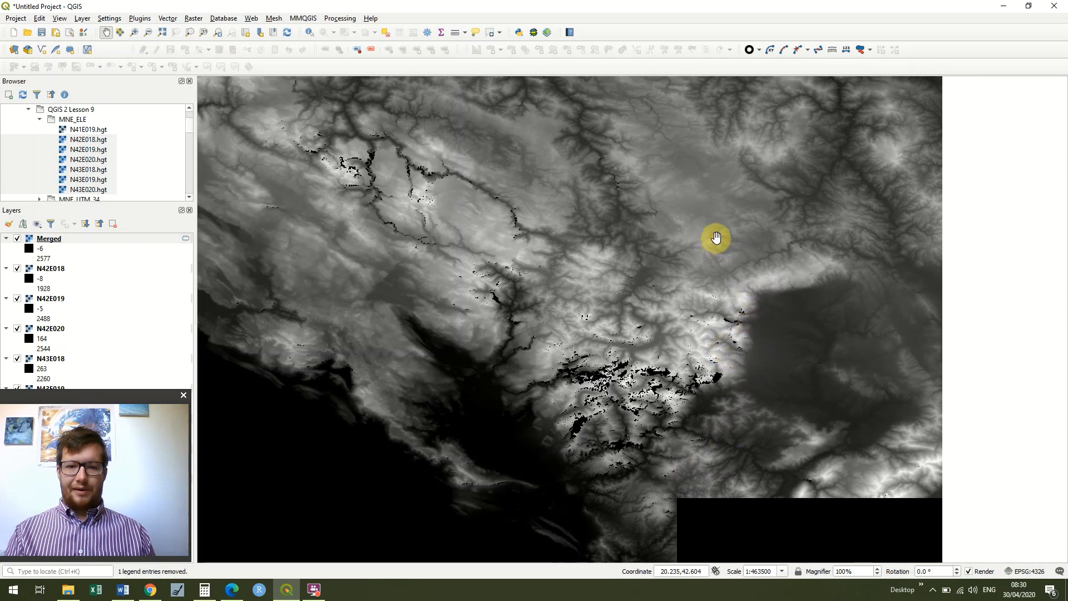
click(676, 178)
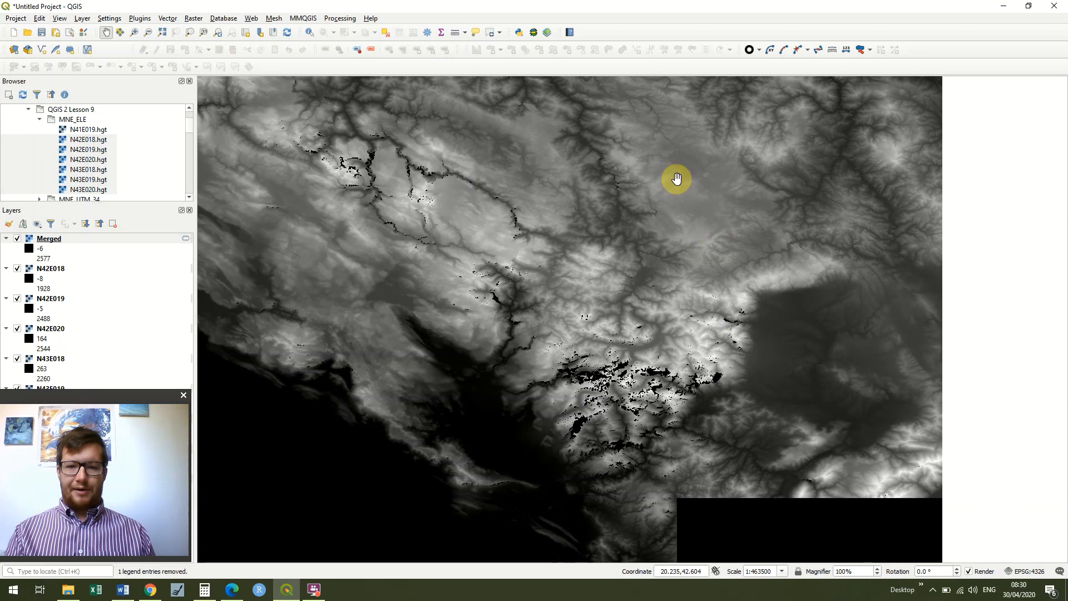
drag(645, 187, 651, 372)
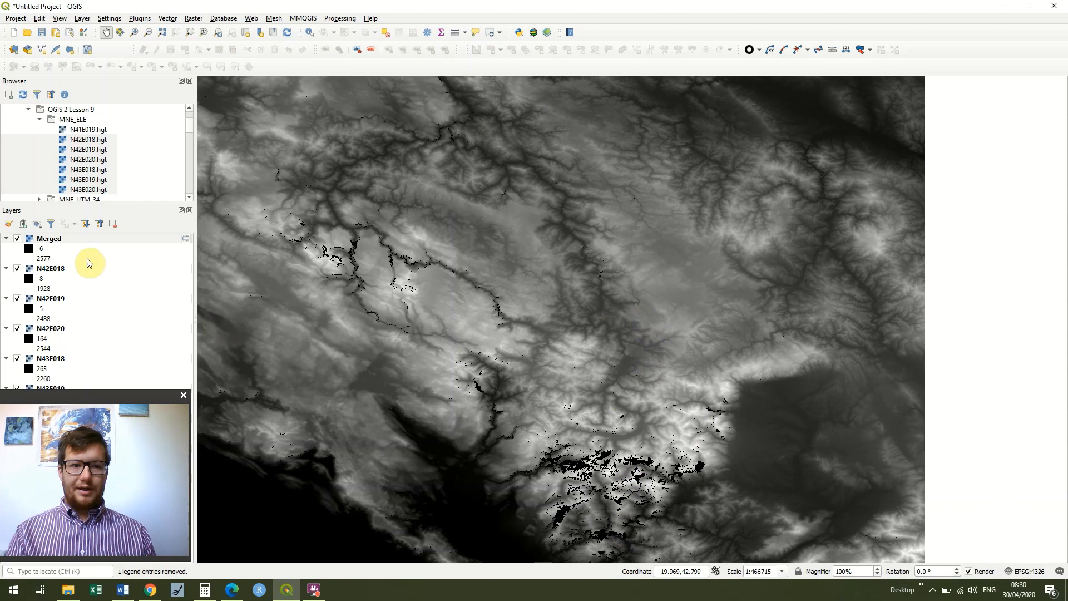
- Remove the four source tile layers N42E018, N42E019, N42E020 and N43E018 from the project
click(58, 269)
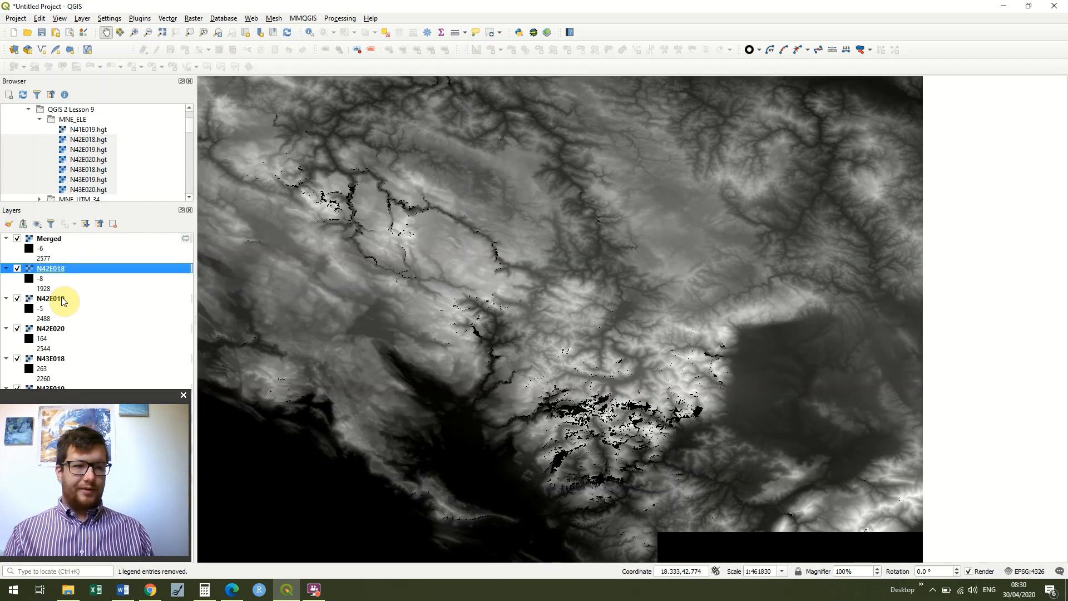
shift+click(61, 330)
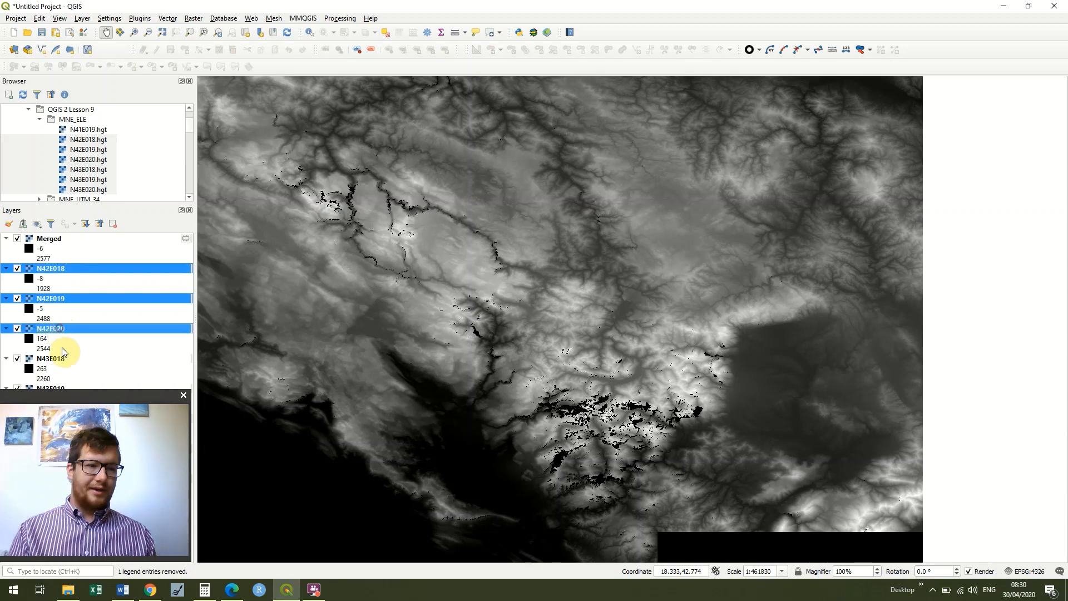
shift+click(61, 361)
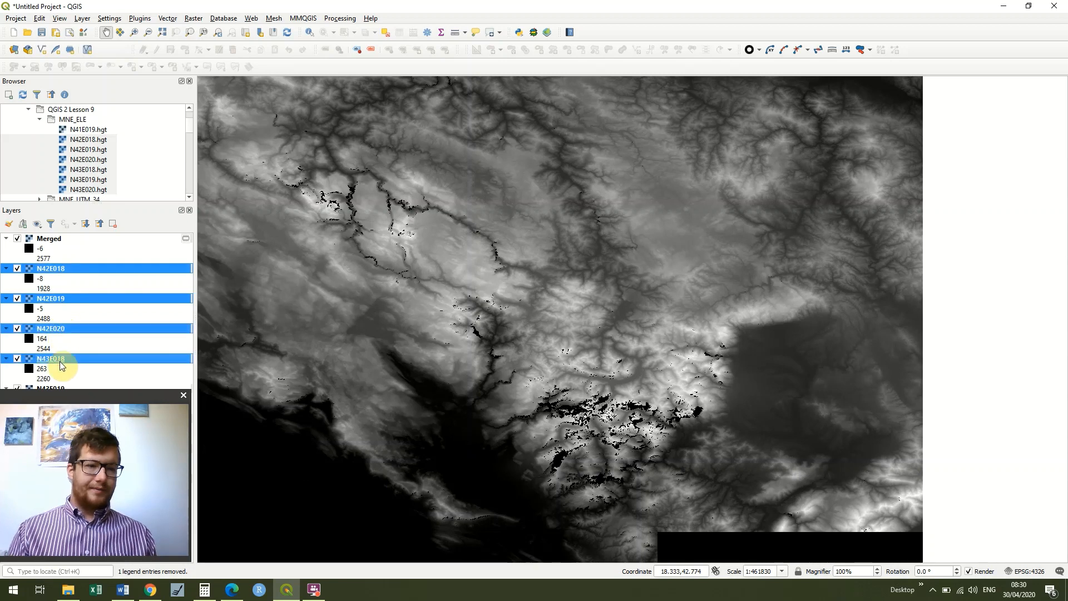
right_click(77, 362)
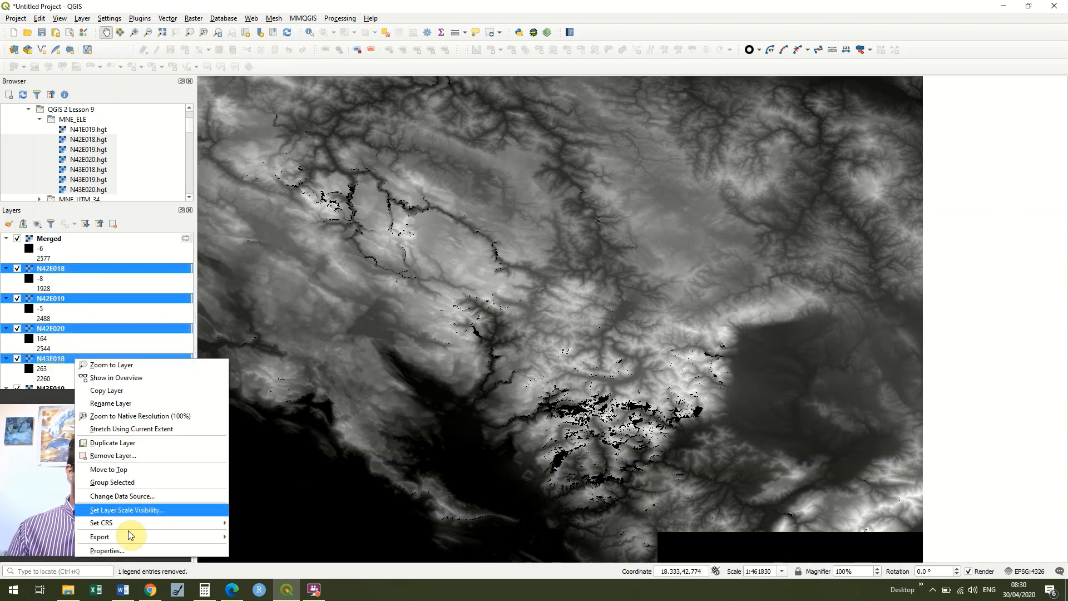
click(143, 456)
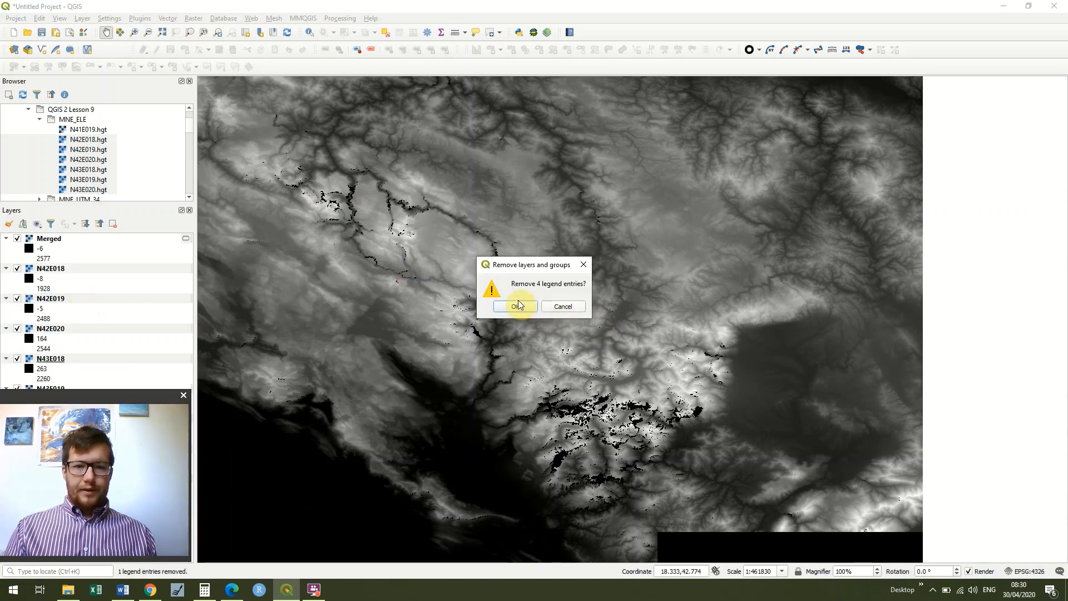
click(518, 305)
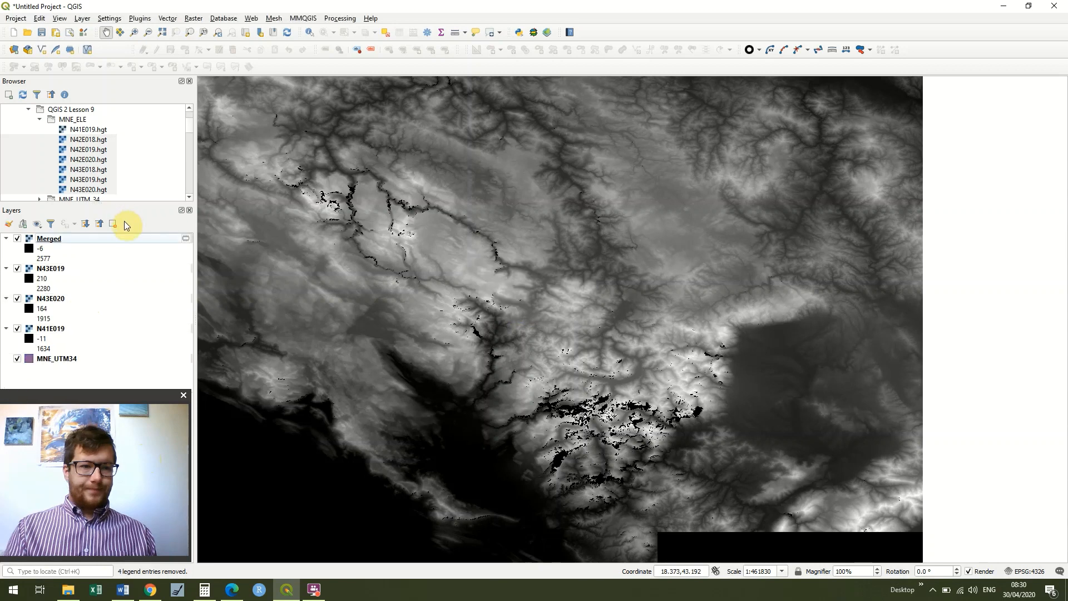
- Remove the remaining source tile layers N43E019, N43E020 and N41E019, keeping only the merged raster and MNE_UTM34
click(59, 269)
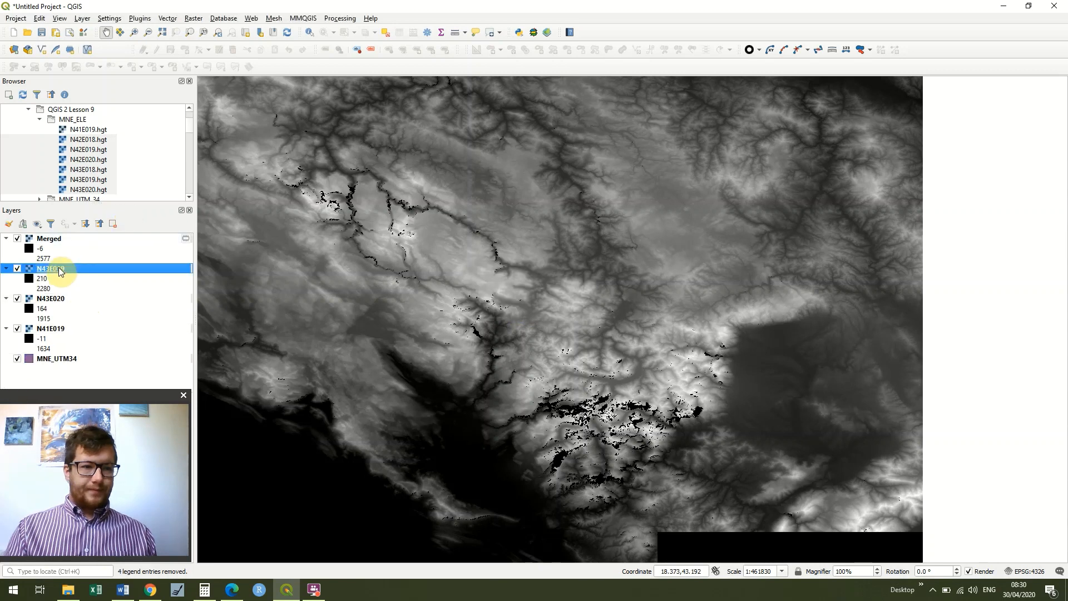
shift+click(64, 329)
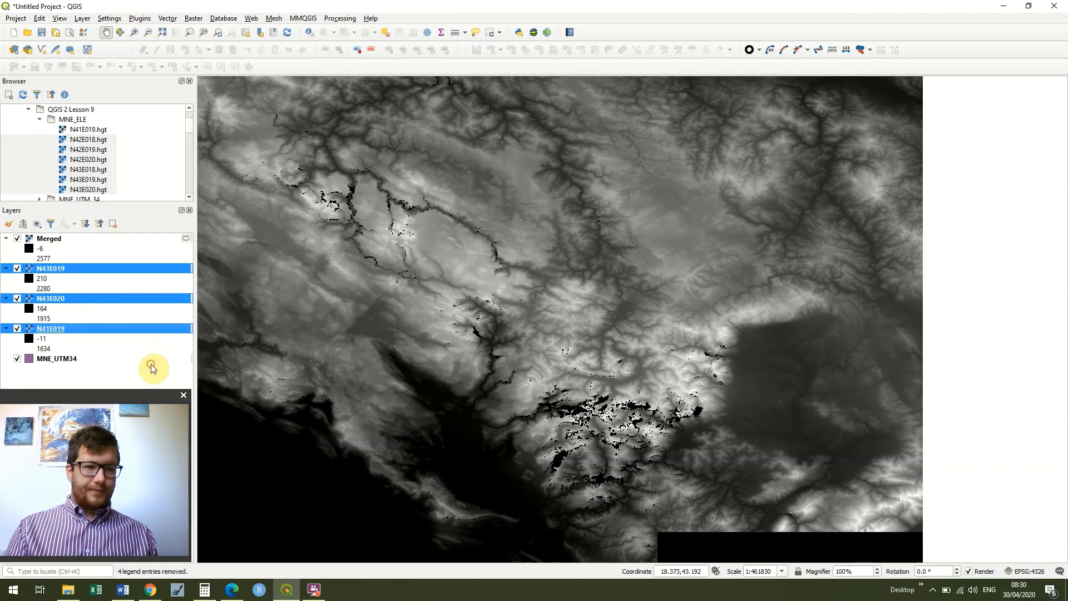
key(ctrl+d)
click(520, 305)
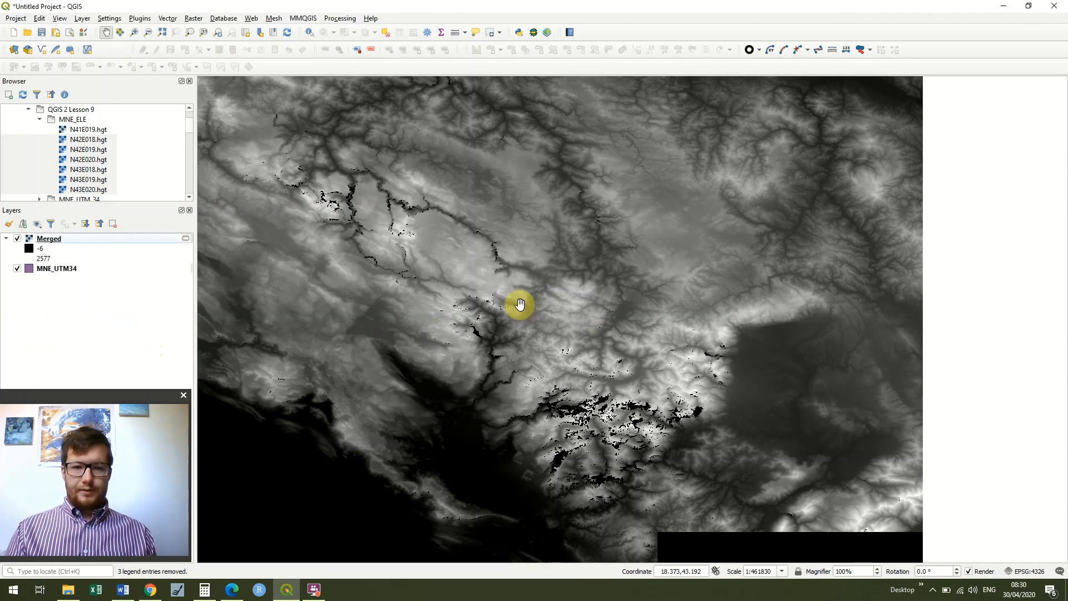